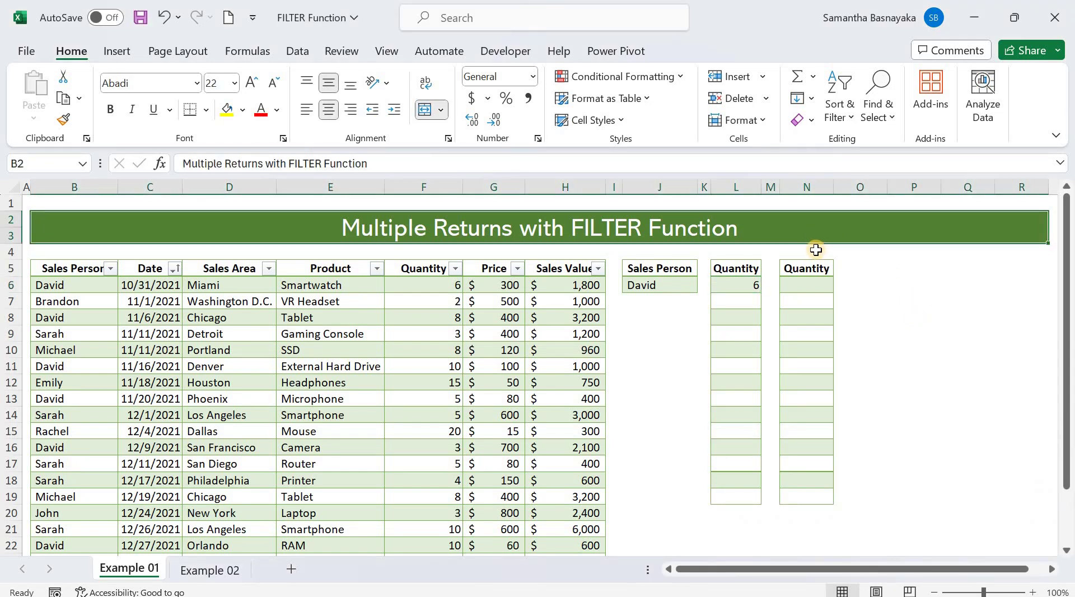
# - Inspect the existing VLOOKUP formula returning 6 and David's other sale rows
pyautogui.doubleClick(741, 283)
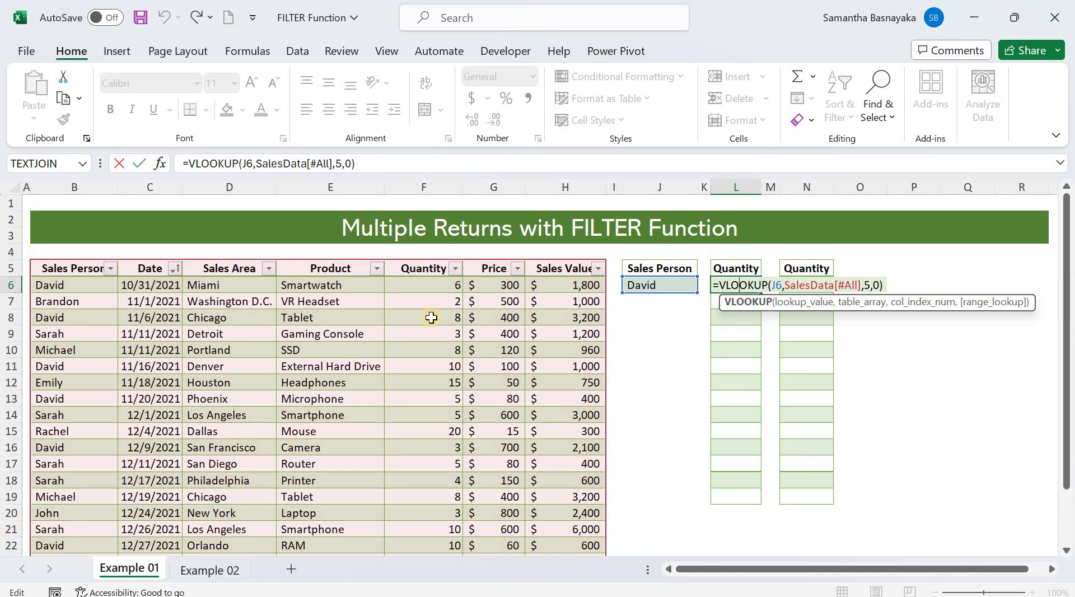
pyautogui.press('Return')
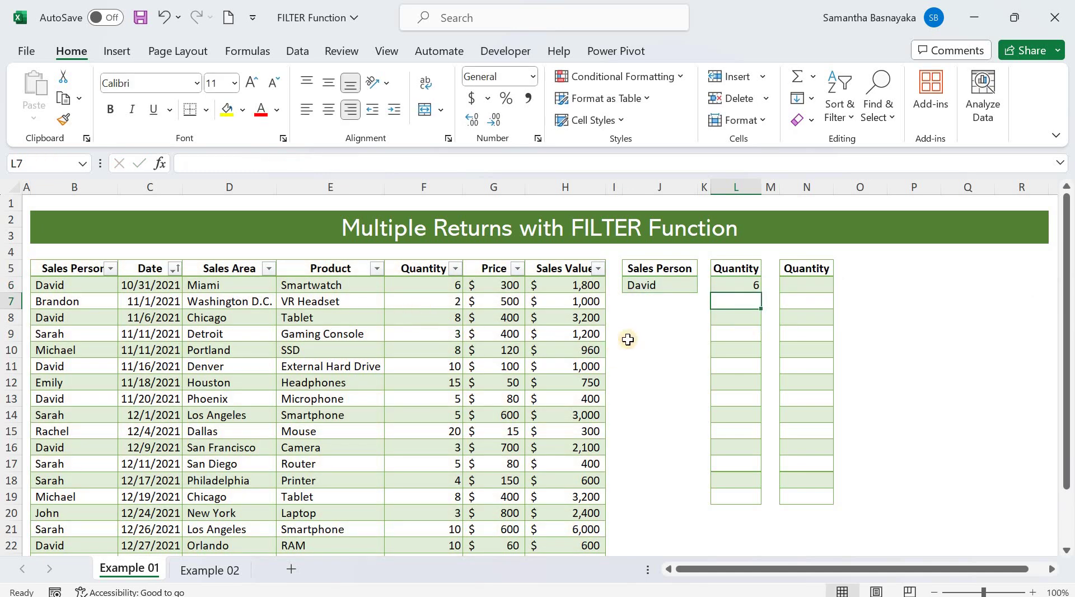
pyautogui.click(731, 287)
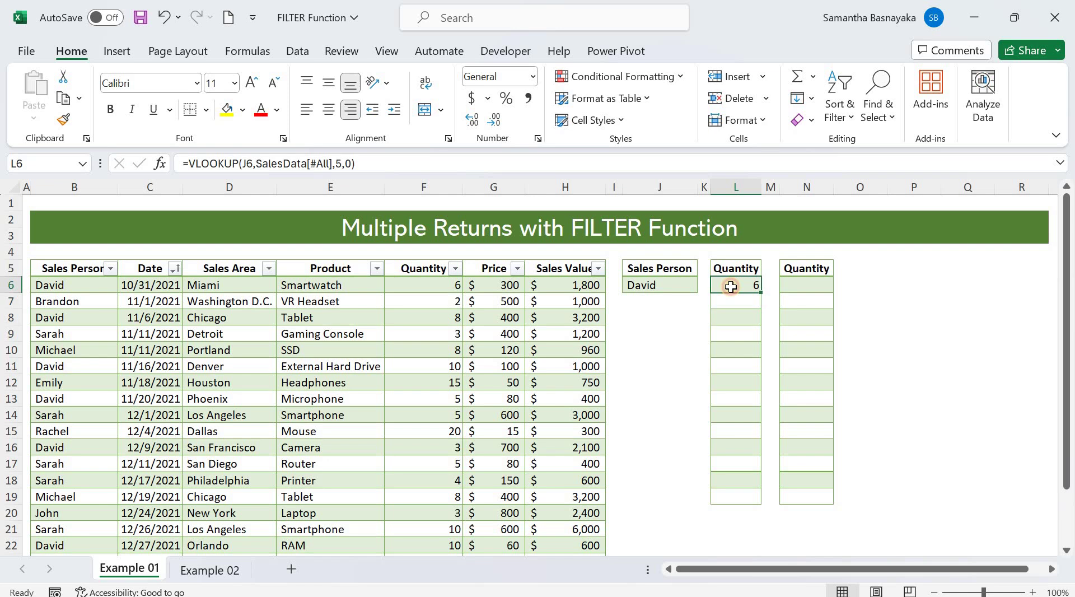
pyautogui.click(10, 317)
pyautogui.click(11, 365)
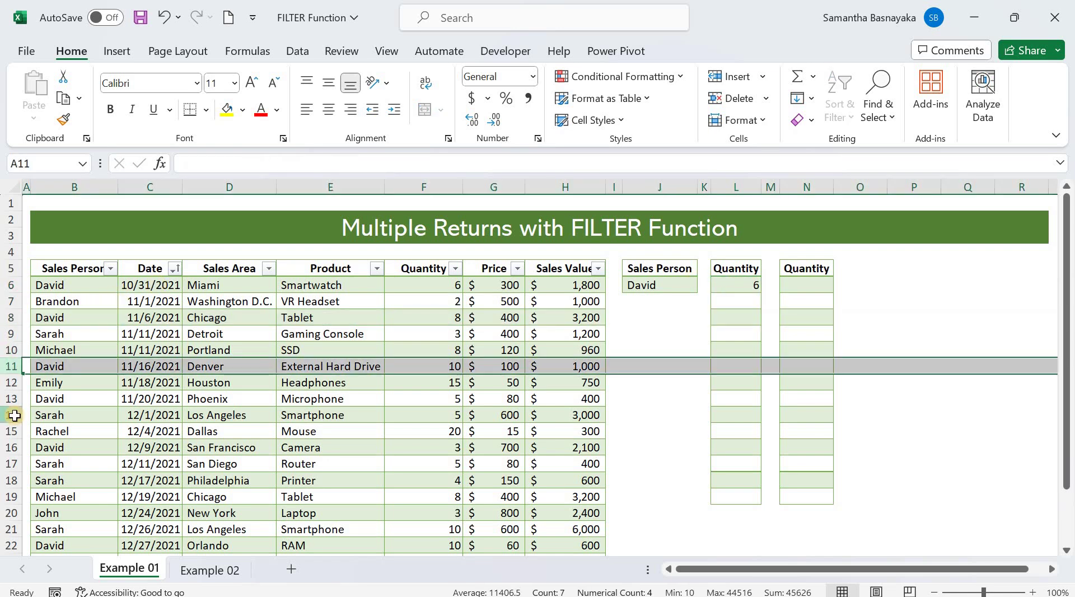
pyautogui.click(11, 414)
pyautogui.click(927, 378)
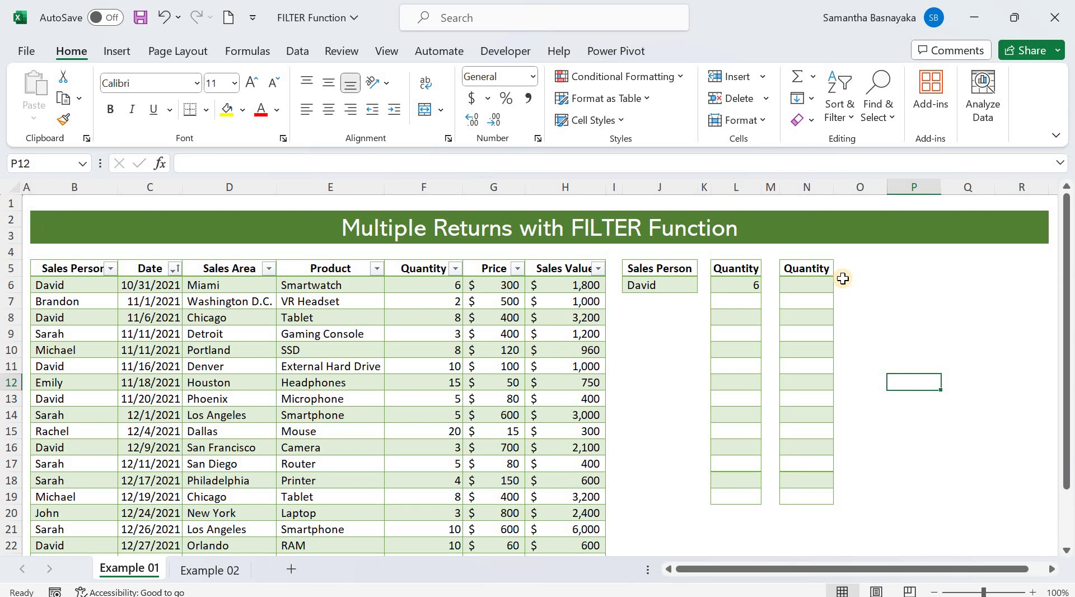
# - Pick N6 for the new formula, briefly checking the Example 02 sheet
pyautogui.click(813, 285)
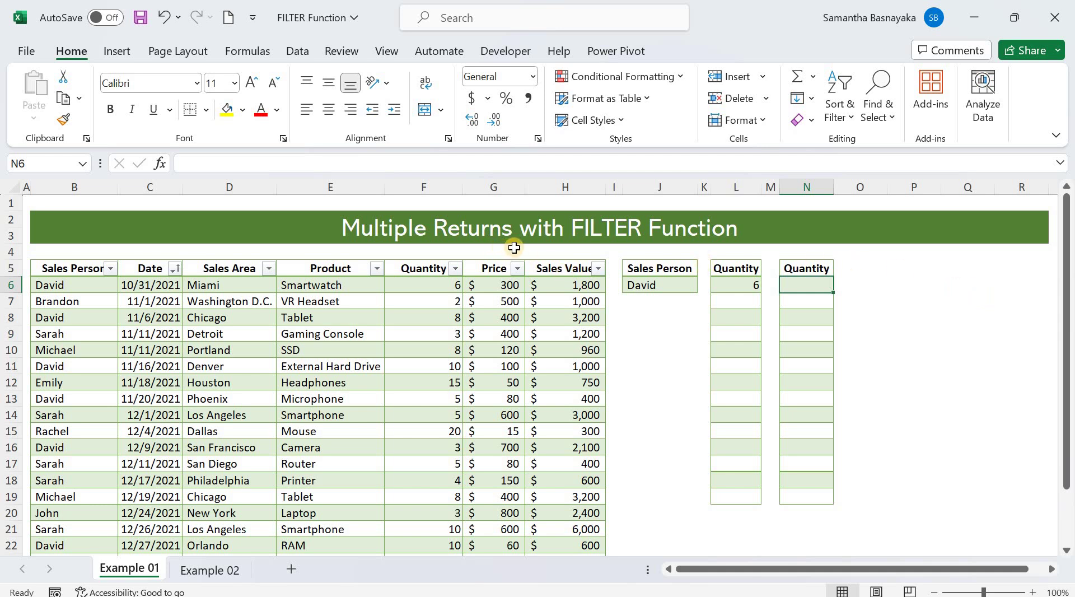
pyautogui.click(964, 313)
pyautogui.click(902, 236)
pyautogui.click(818, 283)
pyautogui.click(211, 570)
pyautogui.click(121, 569)
# - Start a FILTER formula in N6 with SalesData[Quantity] as the array
pyautogui.click(690, 289)
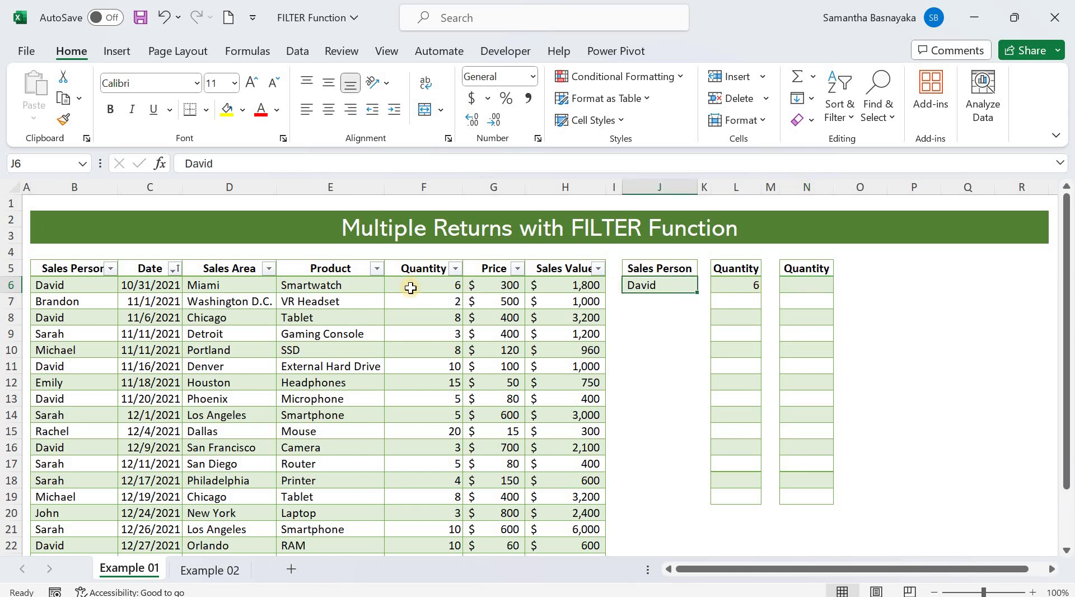
pyautogui.moveTo(410, 285); pyautogui.dragTo(425, 464)
pyautogui.click(807, 284)
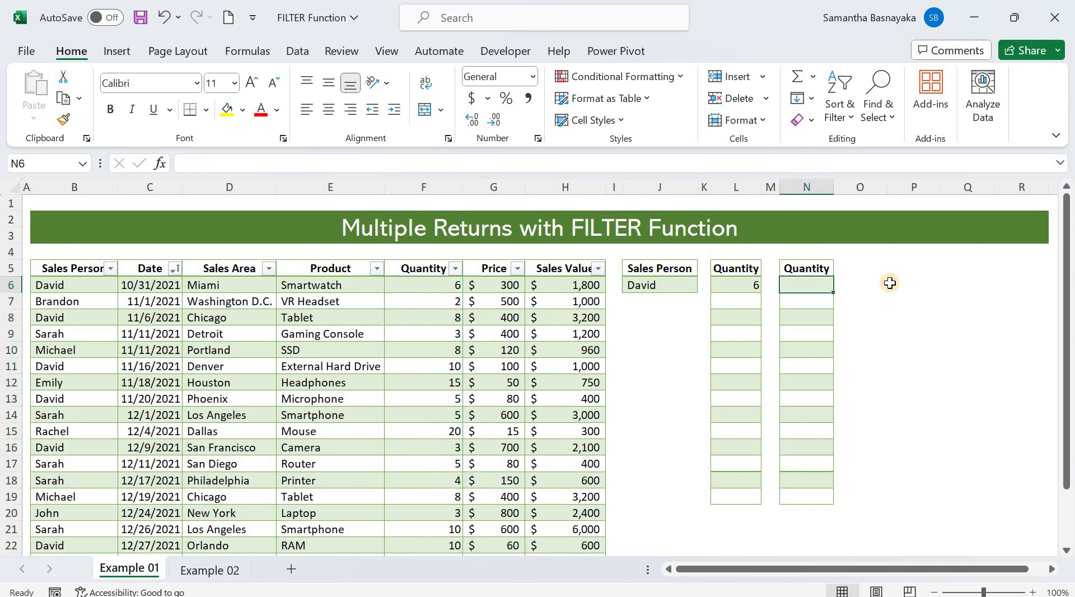
pyautogui.write('=filte')
pyautogui.press('Tab')
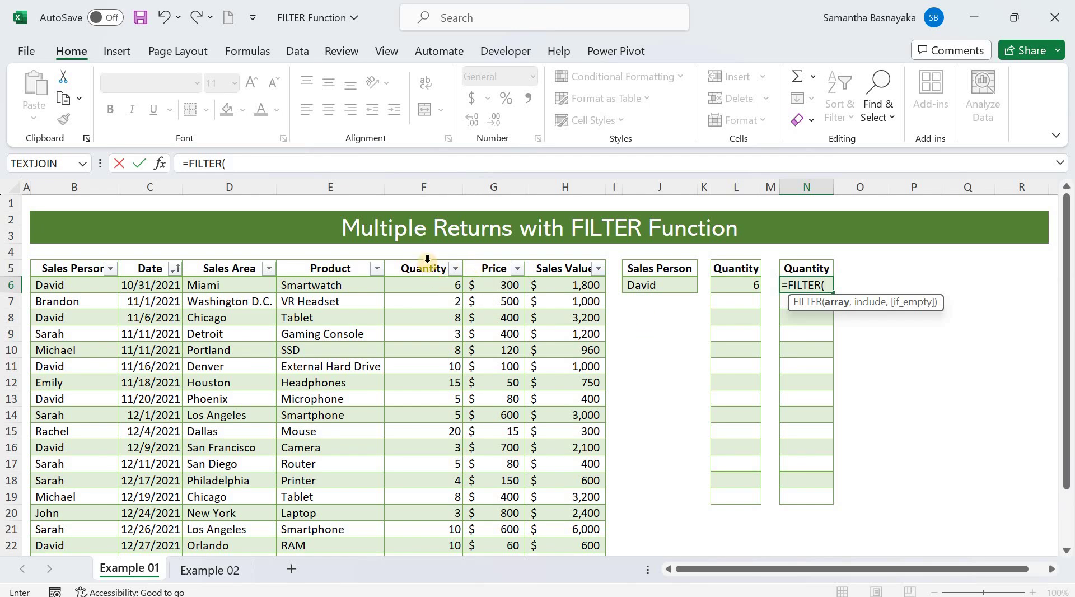
pyautogui.click(427, 258)
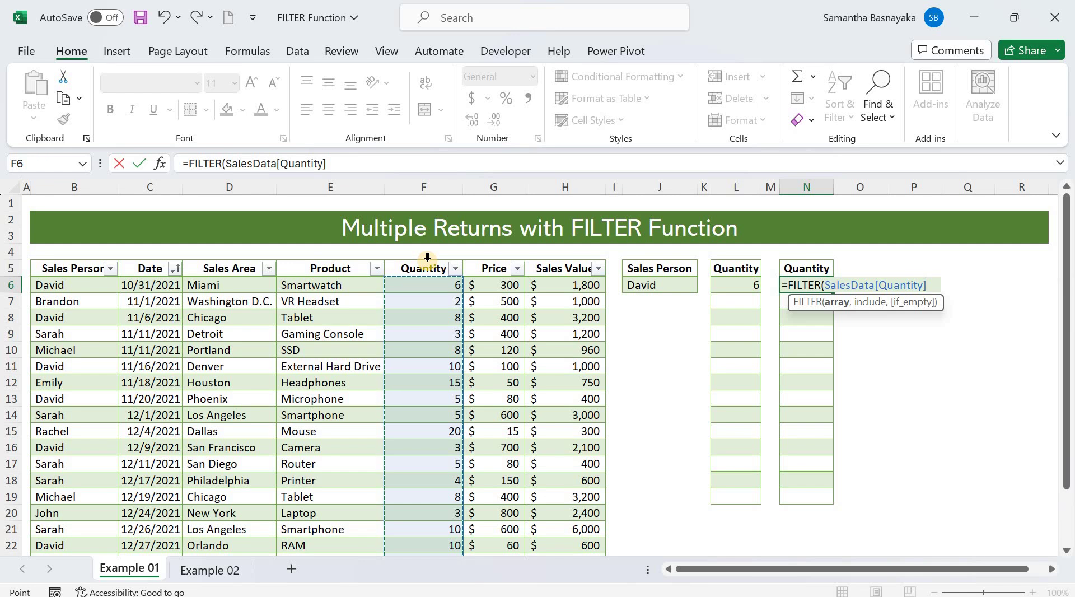
pyautogui.write(',')
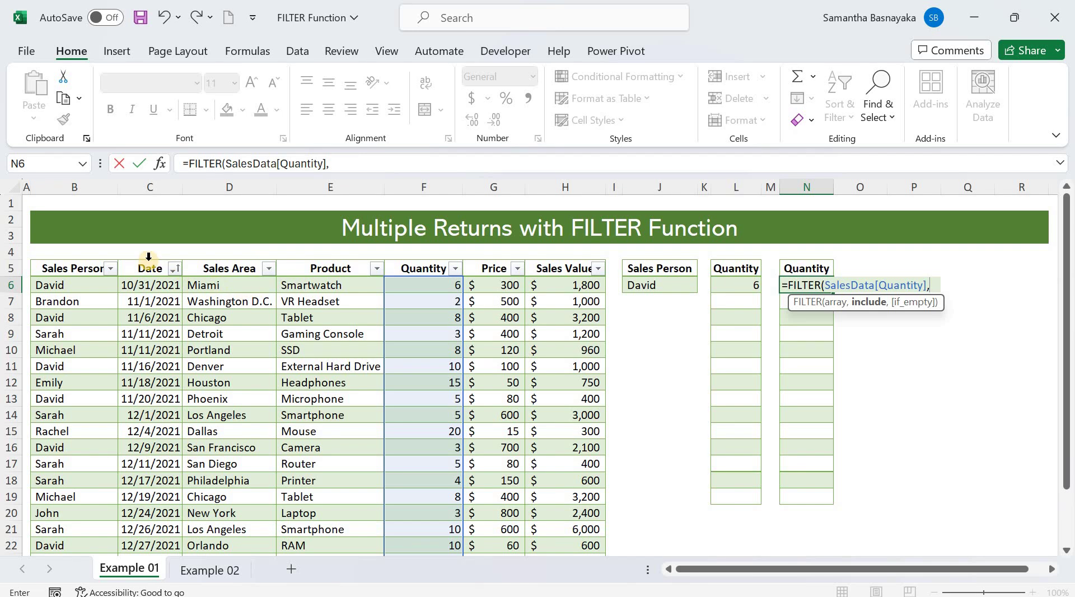
# - Finish the formula with condition SalesData[Sales Person]=J6 and enter it
pyautogui.click(70, 259)
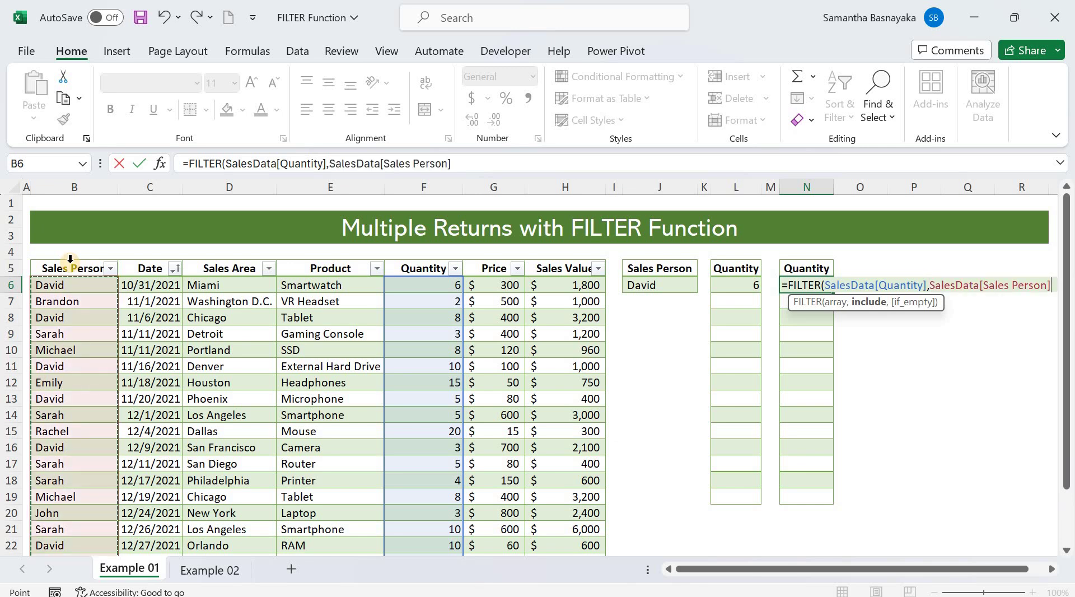
pyautogui.write('=')
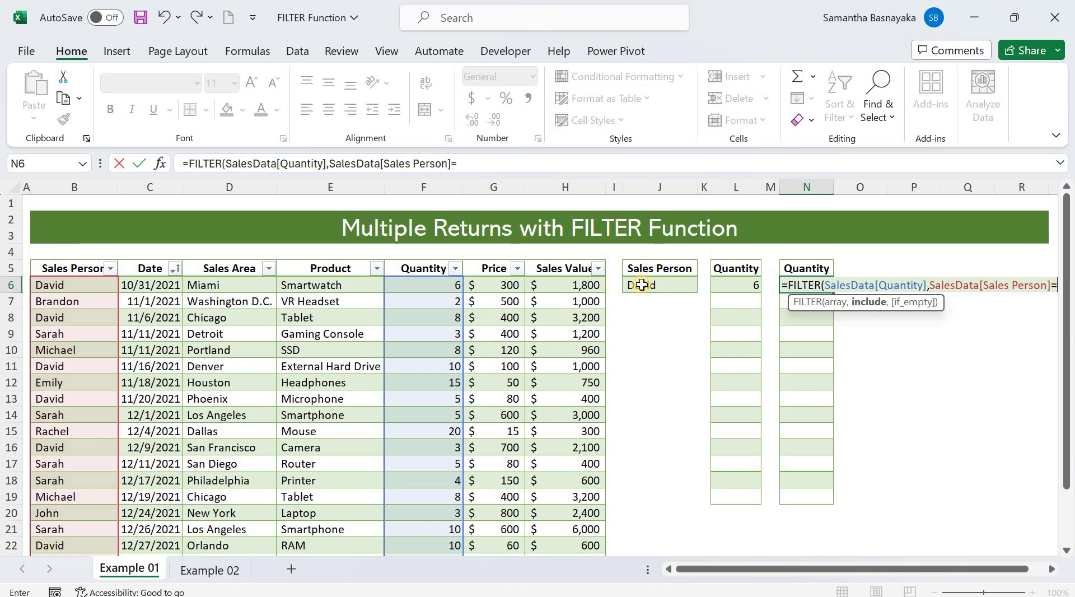
pyautogui.click(643, 283)
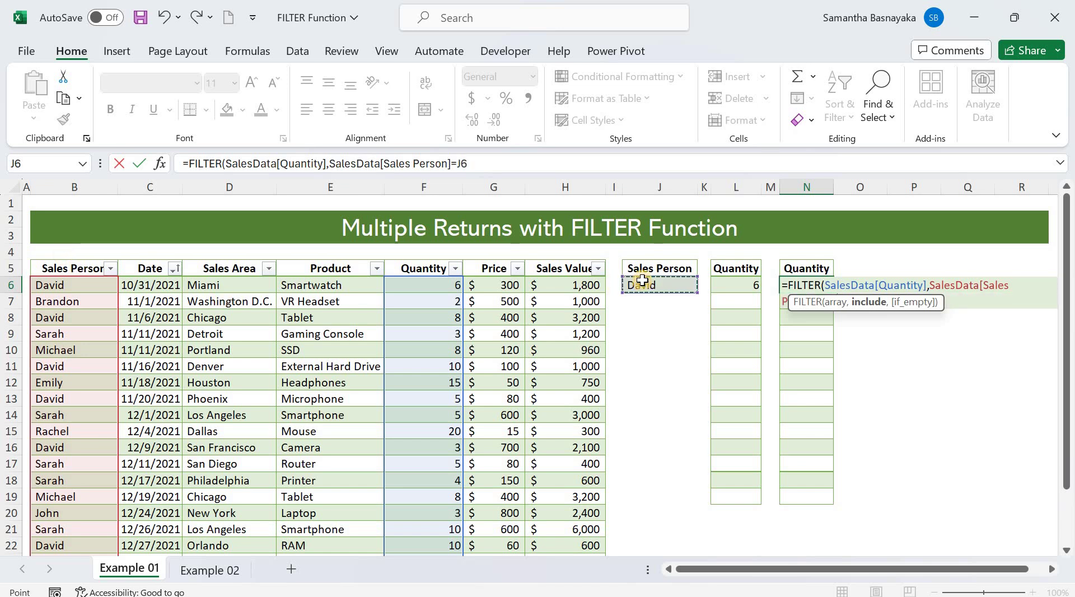
pyautogui.write(',')
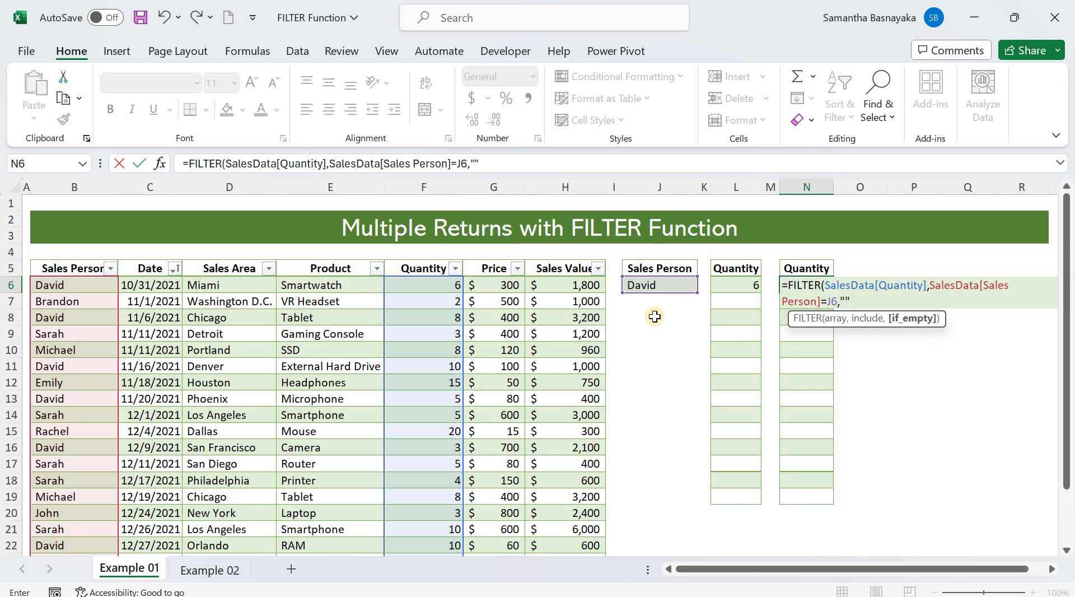
pyautogui.write(')')
pyautogui.press('Return')
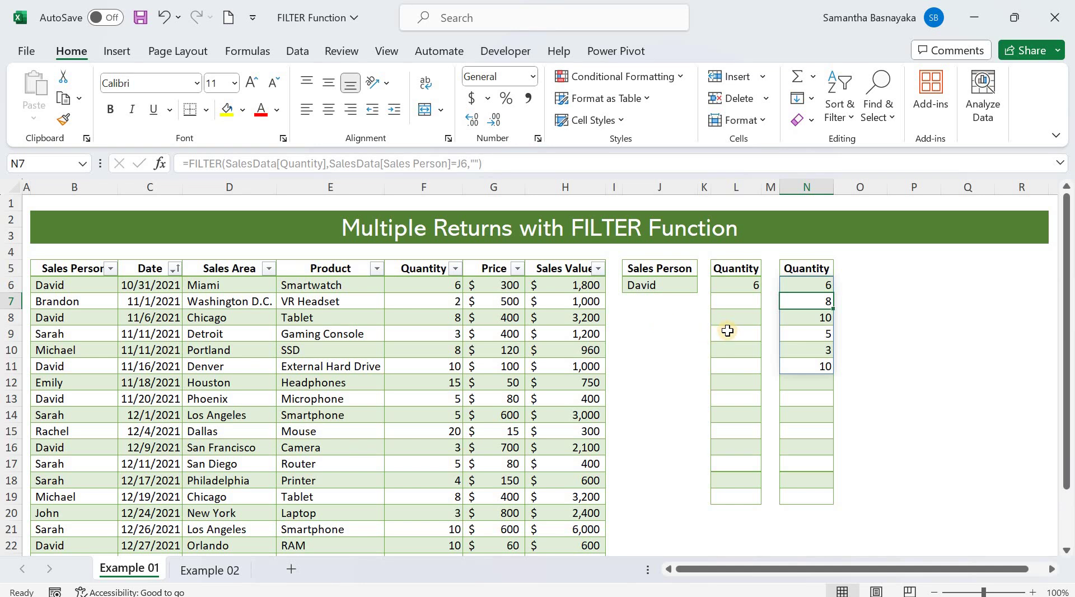
# - Check the spilled quantities 6, 8, 10, 5, 3, 10 for David
pyautogui.moveTo(805, 285); pyautogui.dragTo(825, 364)
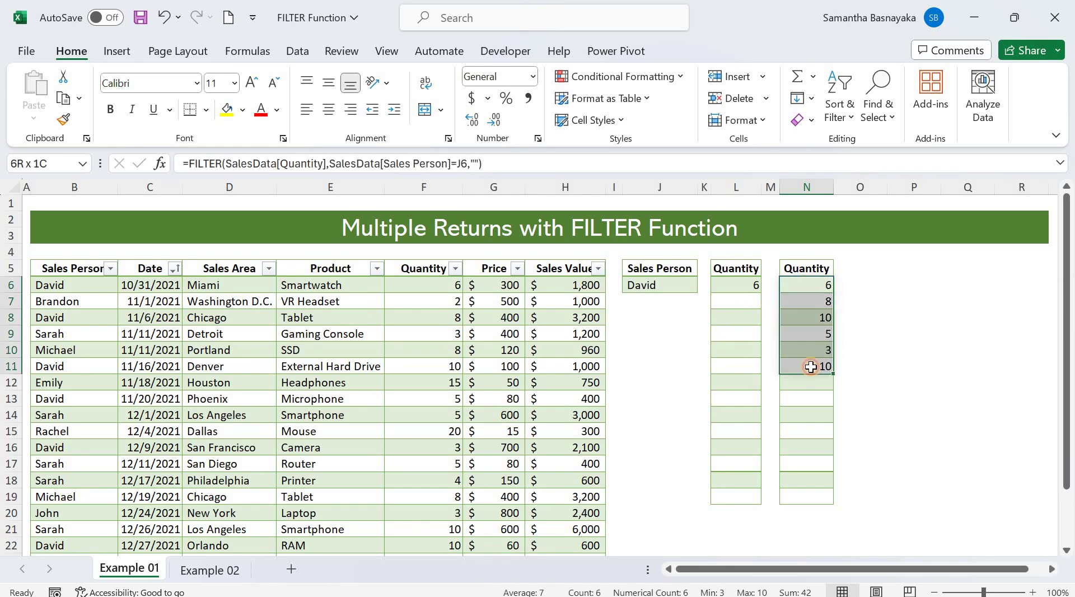
pyautogui.click(676, 283)
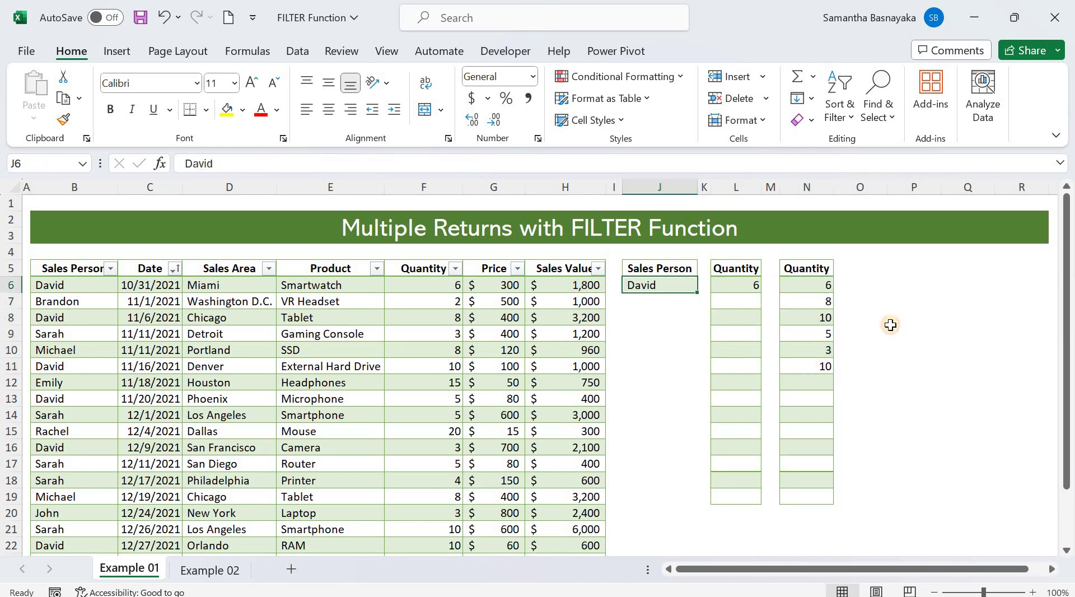
pyautogui.click(879, 224)
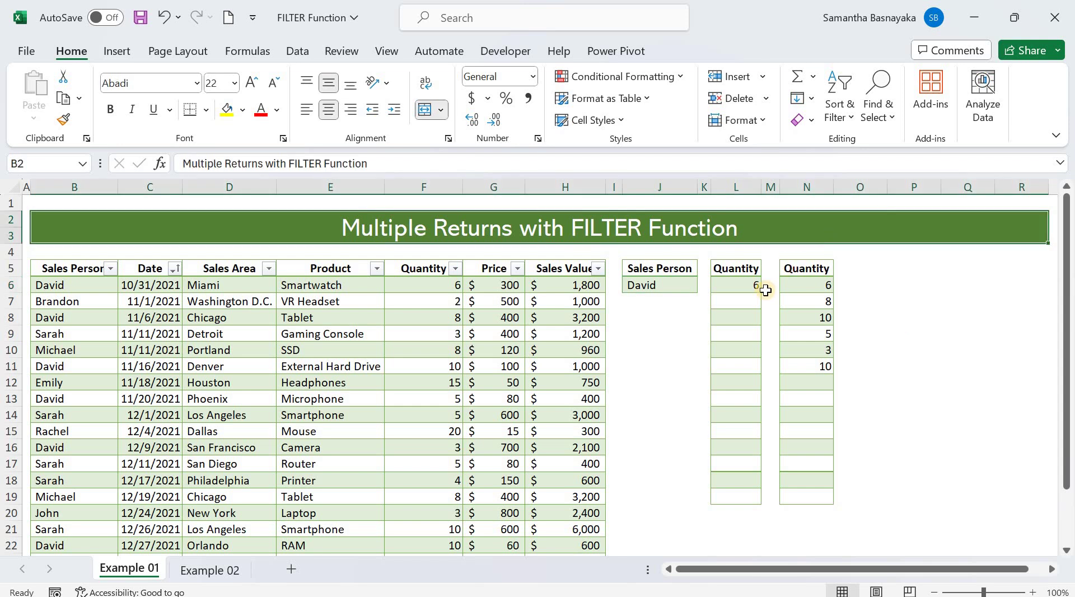
# - On Example 02, review the Date to Quantity headers and start =FILTER in L6
pyautogui.click(202, 571)
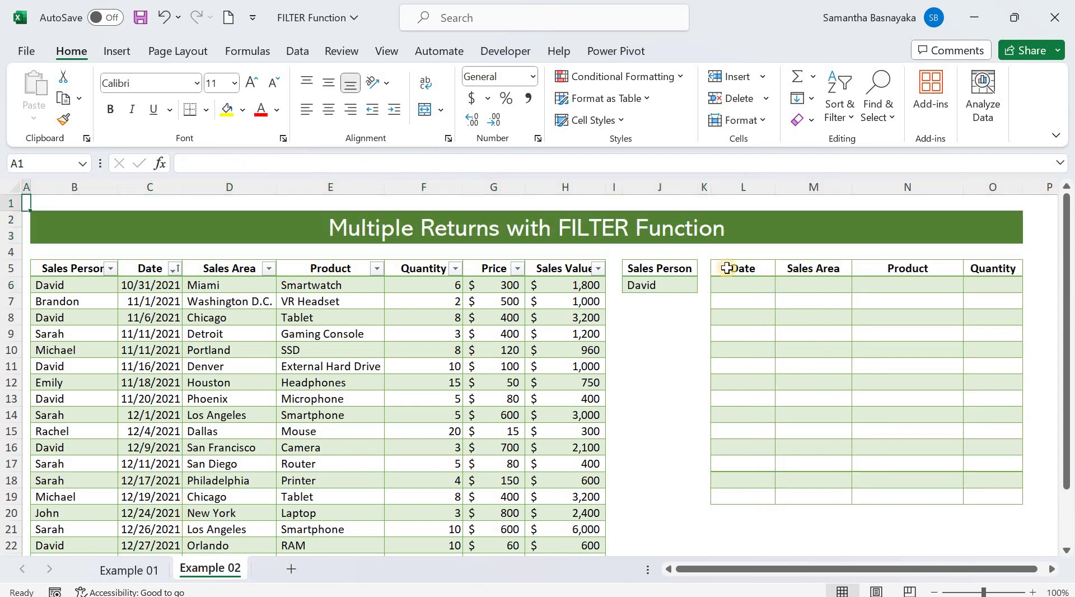
pyautogui.moveTo(739, 268); pyautogui.dragTo(873, 268)
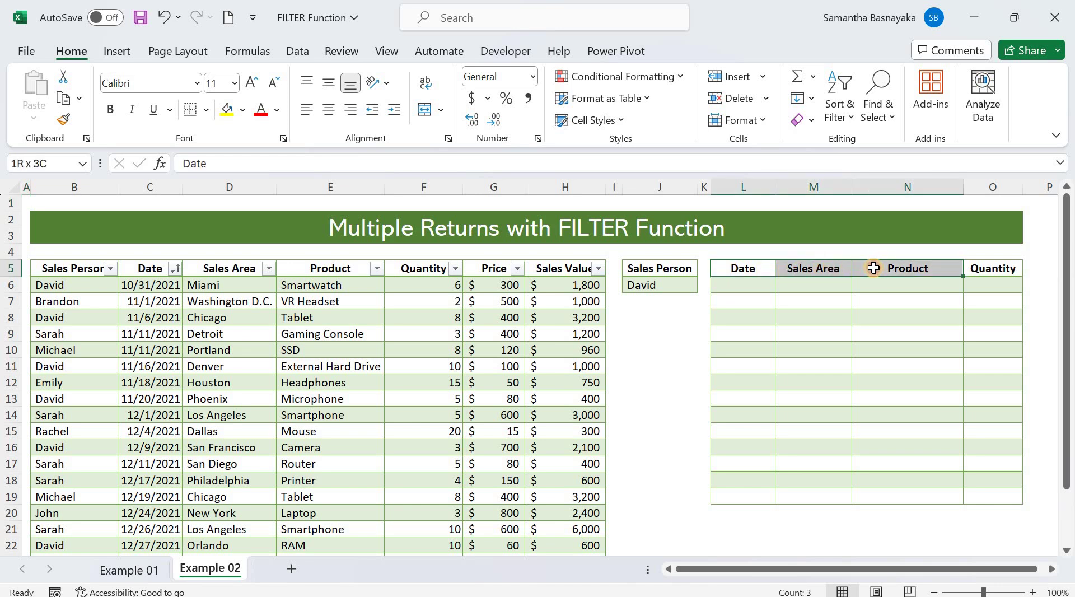
pyautogui.click(1014, 268)
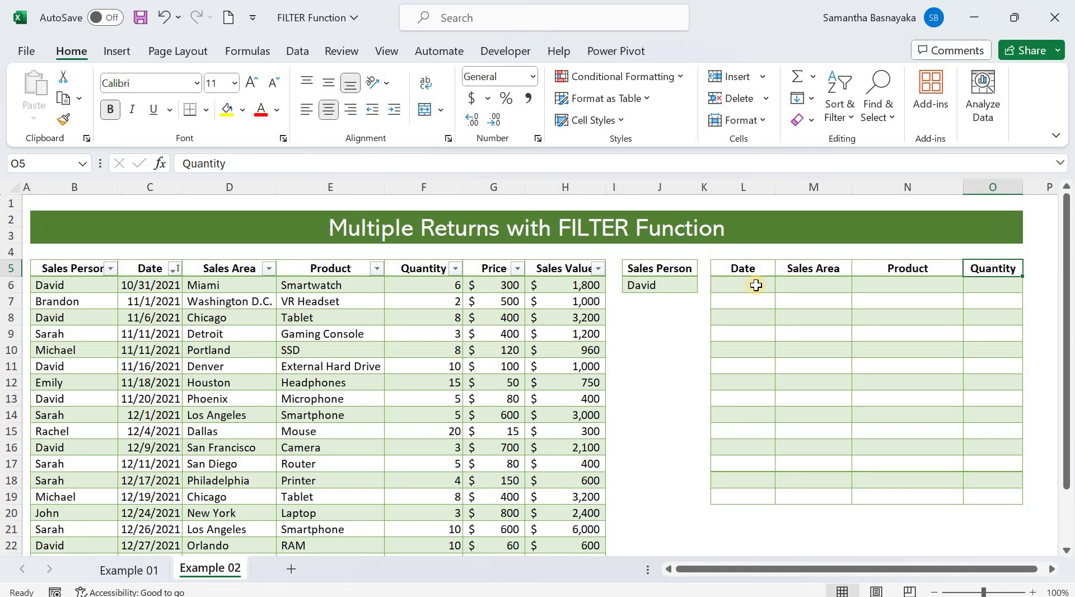
pyautogui.click(756, 285)
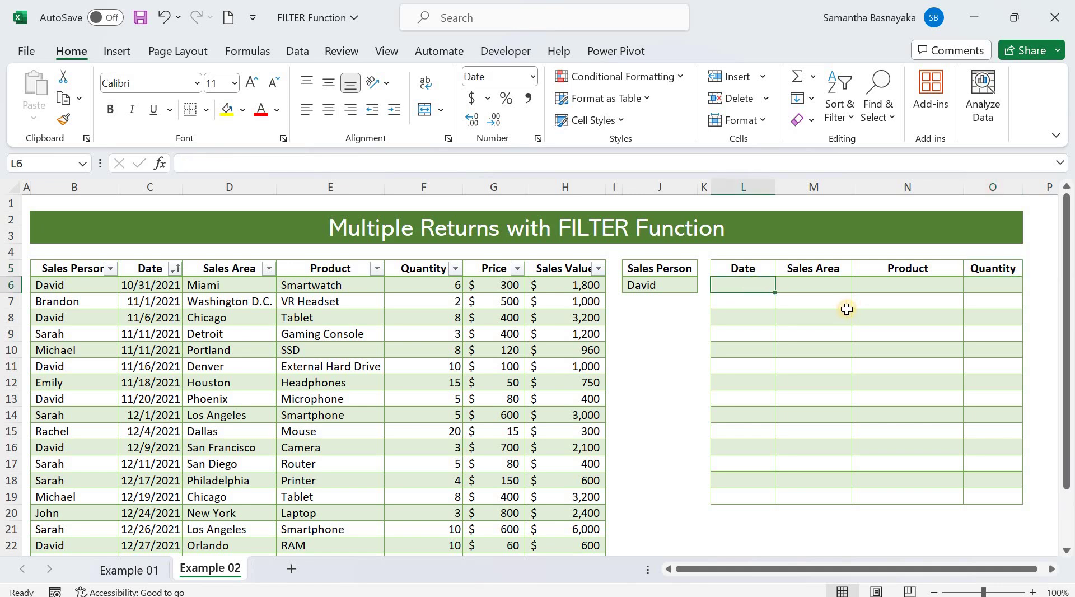
pyautogui.write('=filt')
pyautogui.press('Tab')
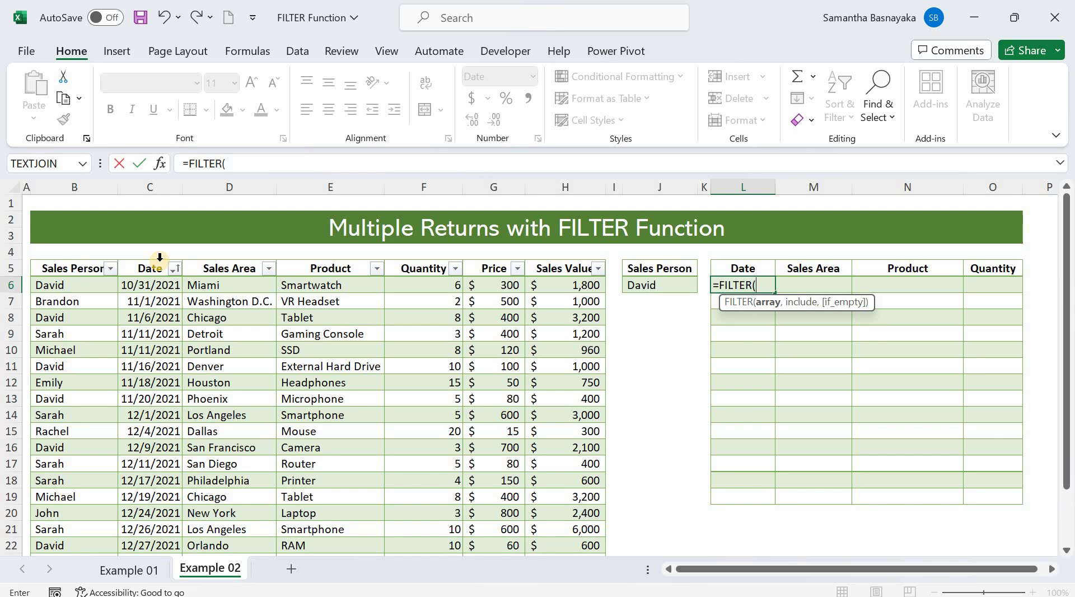
# - Filter Sales_Data[[Date]:[Quantity]] where Sales Person equals J6, spilling David's rows into L6:O11
pyautogui.moveTo(159, 258); pyautogui.dragTo(409, 322)
pyautogui.write(',')
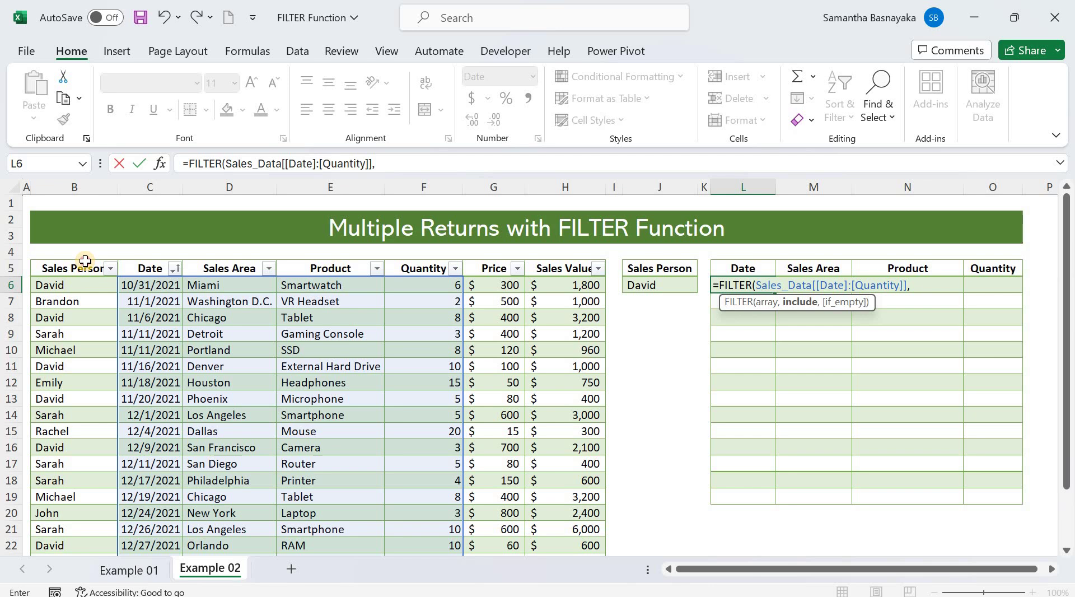
pyautogui.click(85, 261)
pyautogui.write('=')
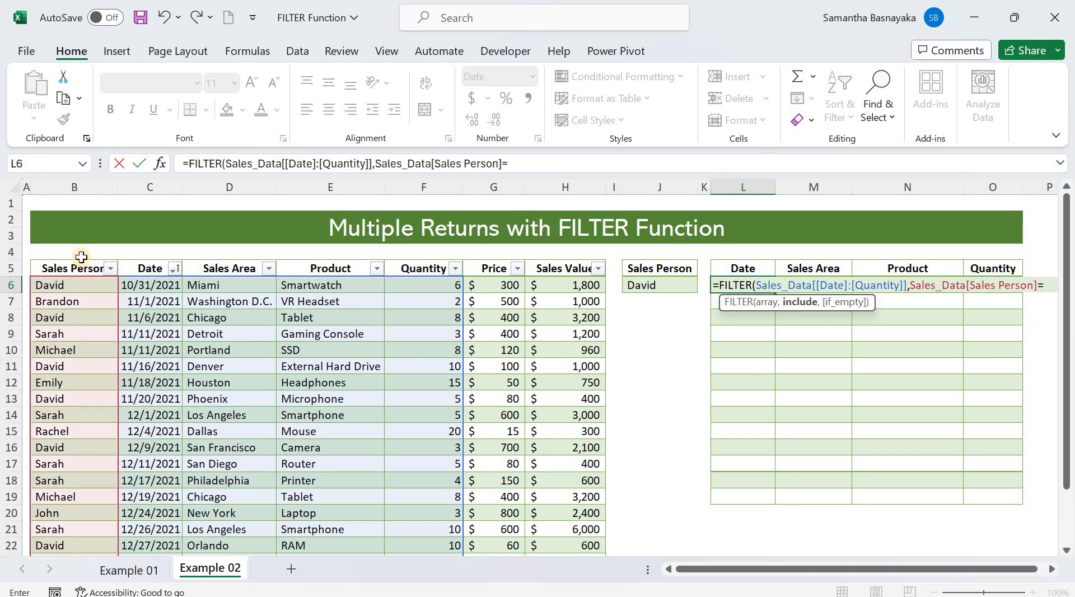
pyautogui.click(663, 288)
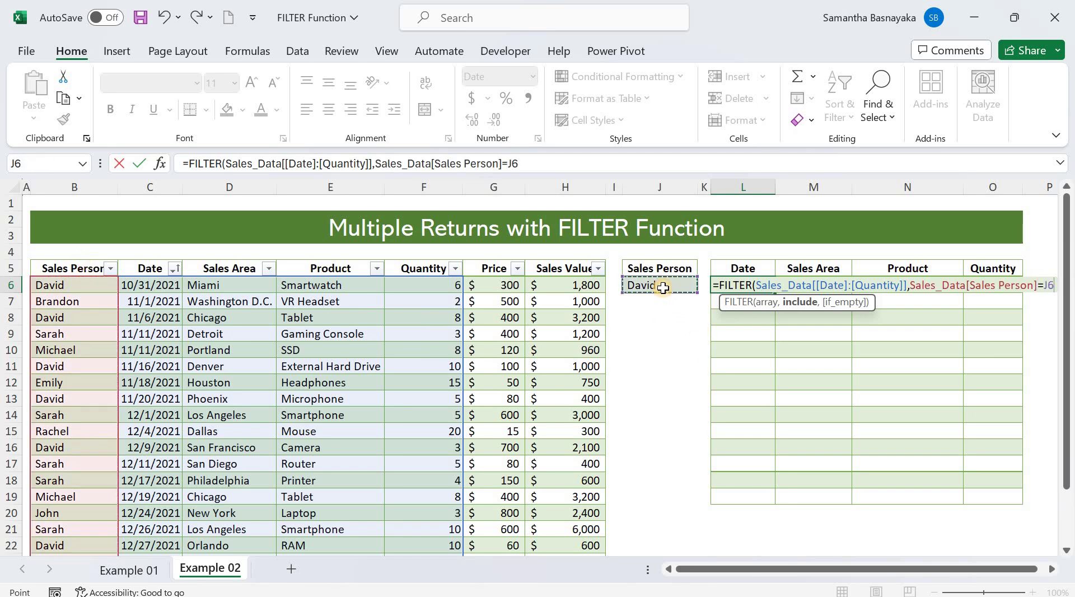
pyautogui.write('""')
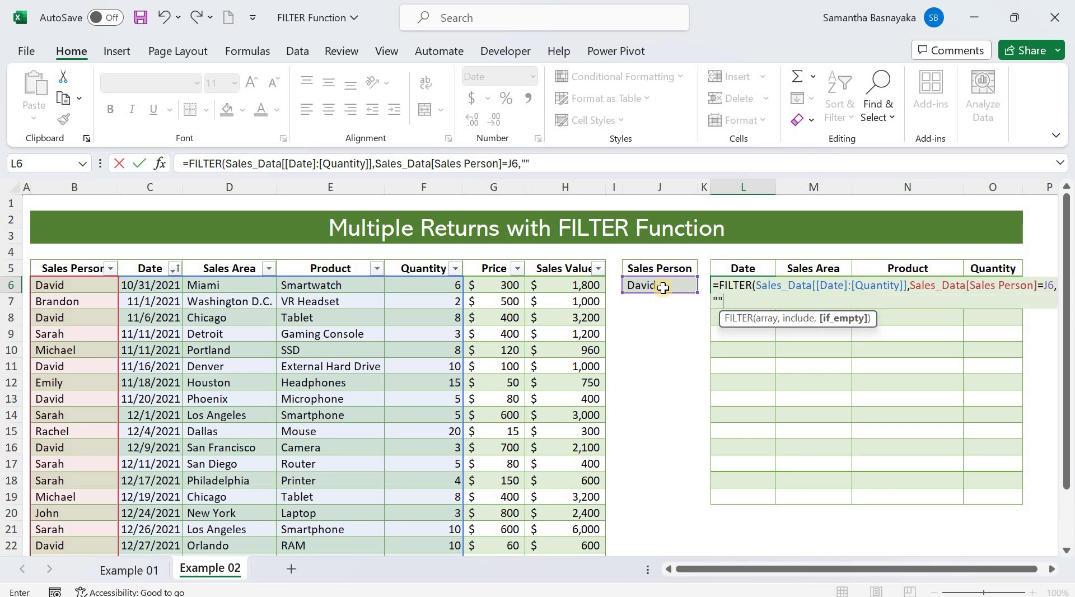
pyautogui.write(')')
pyautogui.press('Return')
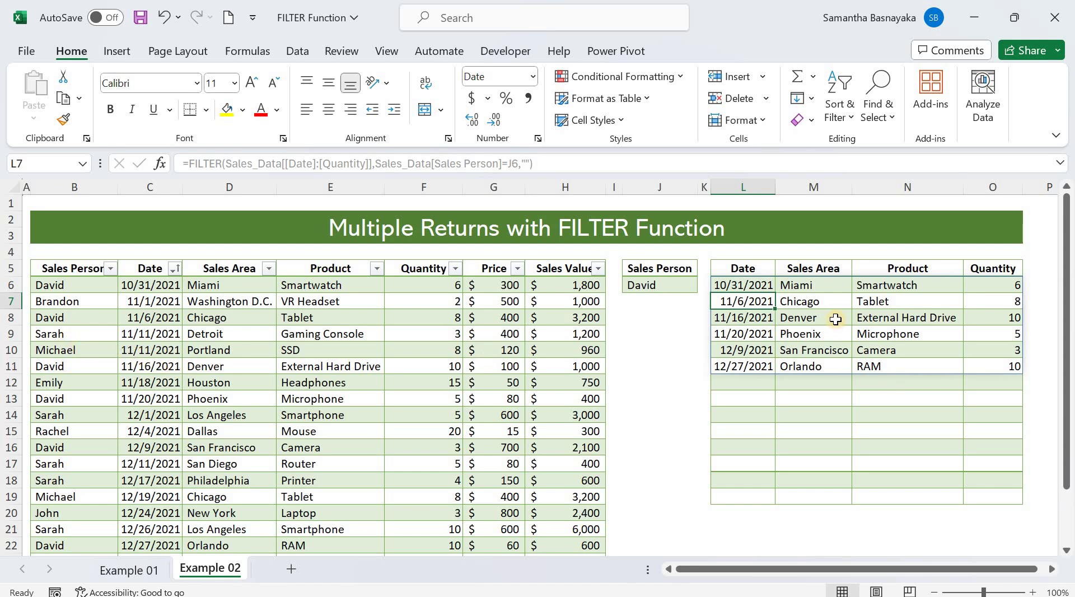
pyautogui.moveTo(751, 285); pyautogui.dragTo(984, 365)
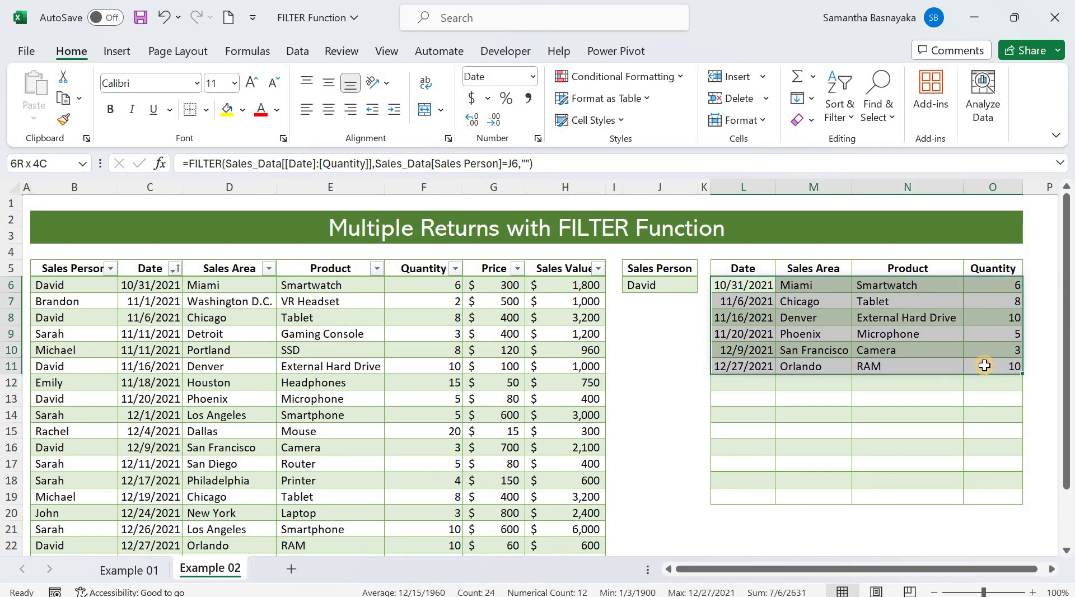
# - Copy Sarah from B9 into J6 and check her five spilled sales rows
pyautogui.click(77, 333)
pyautogui.hotkey('ctrl', 'c')
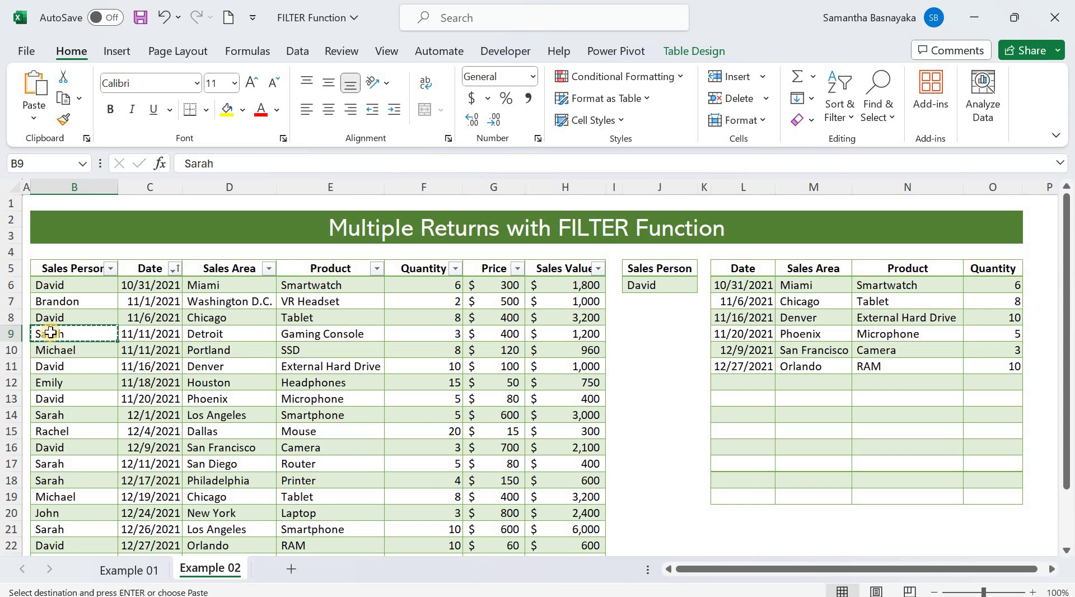
pyautogui.click(631, 288)
pyautogui.press('Return')
pyautogui.hotkey('ctrl', 'v')
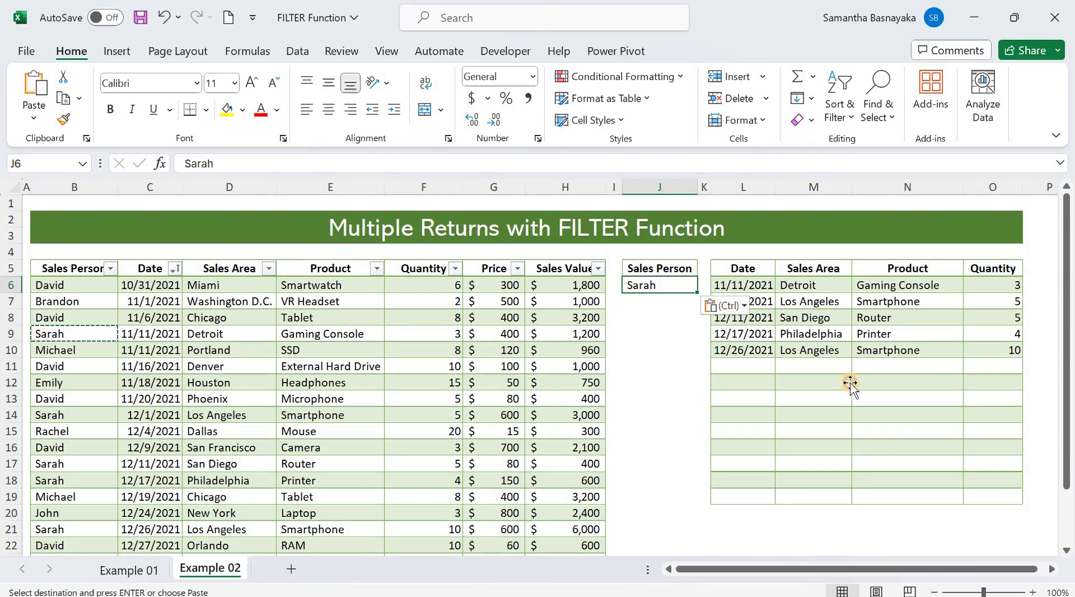
pyautogui.click(847, 383)
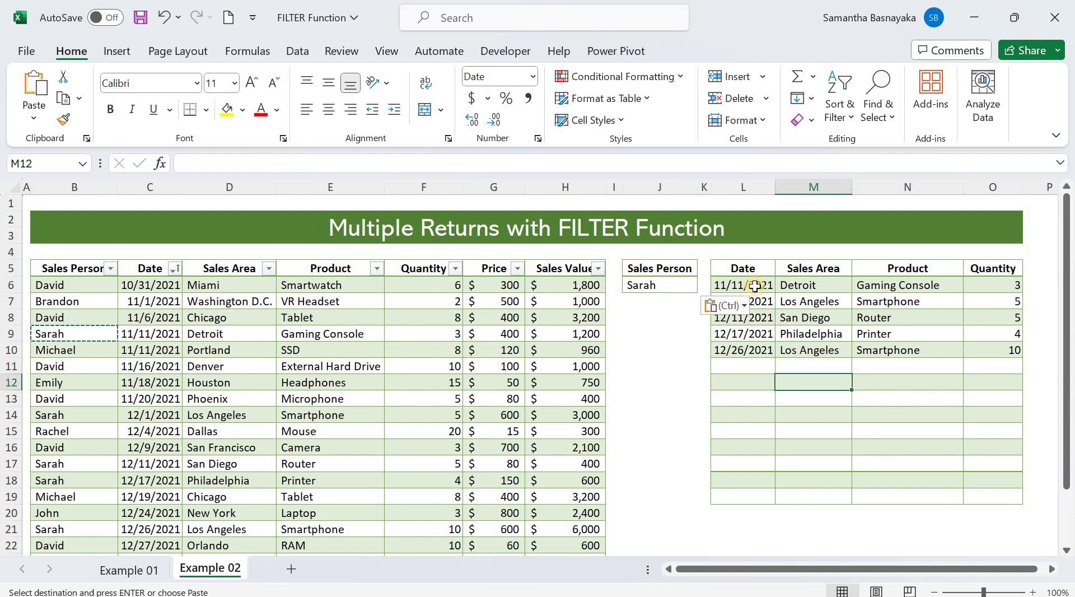
pyautogui.moveTo(754, 285); pyautogui.dragTo(1025, 347)
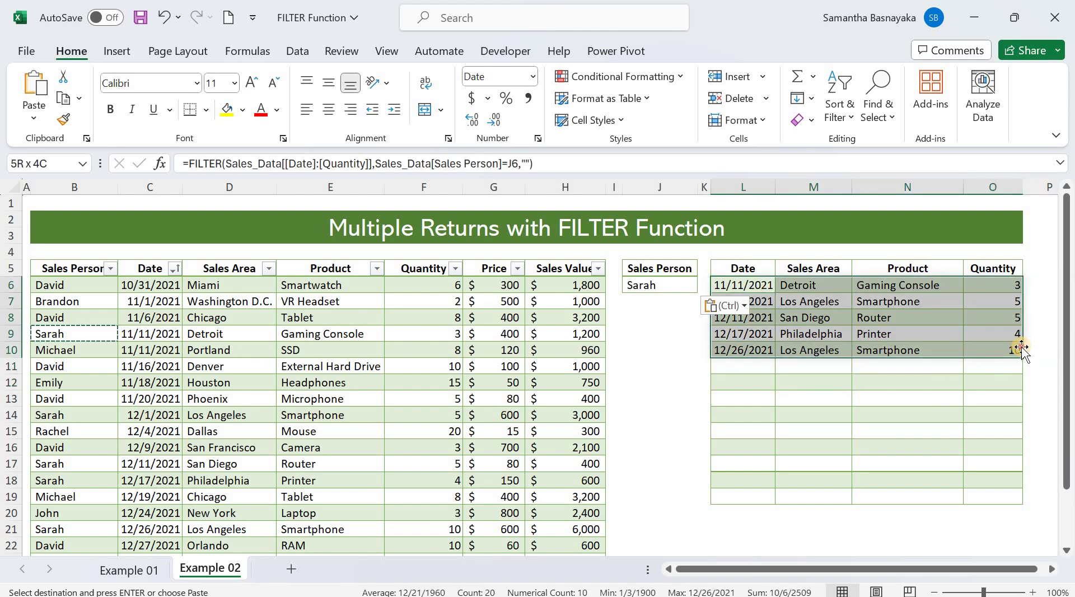
pyautogui.click(890, 230)
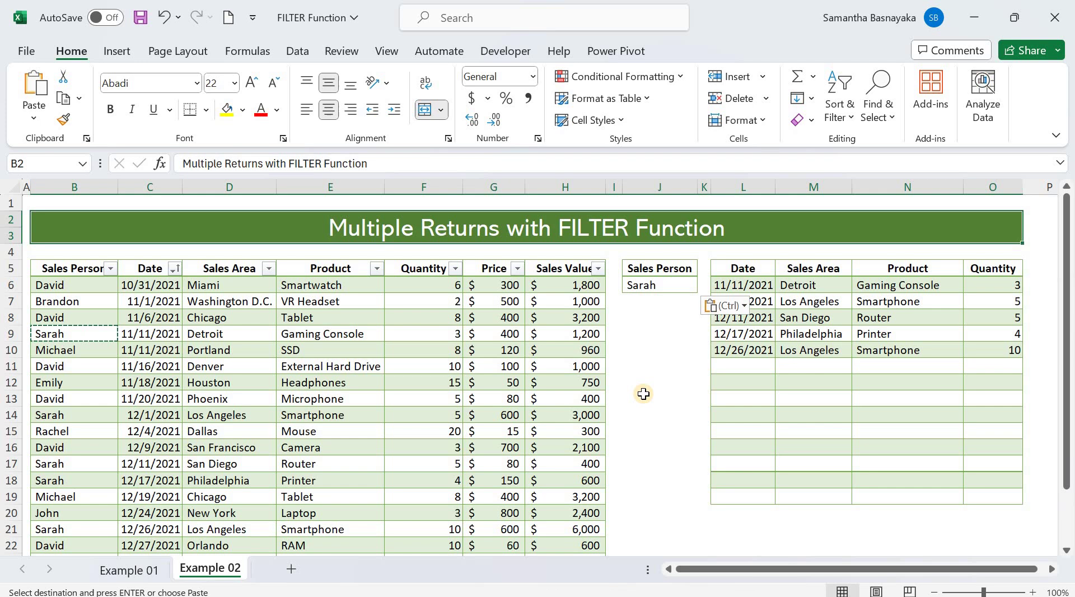